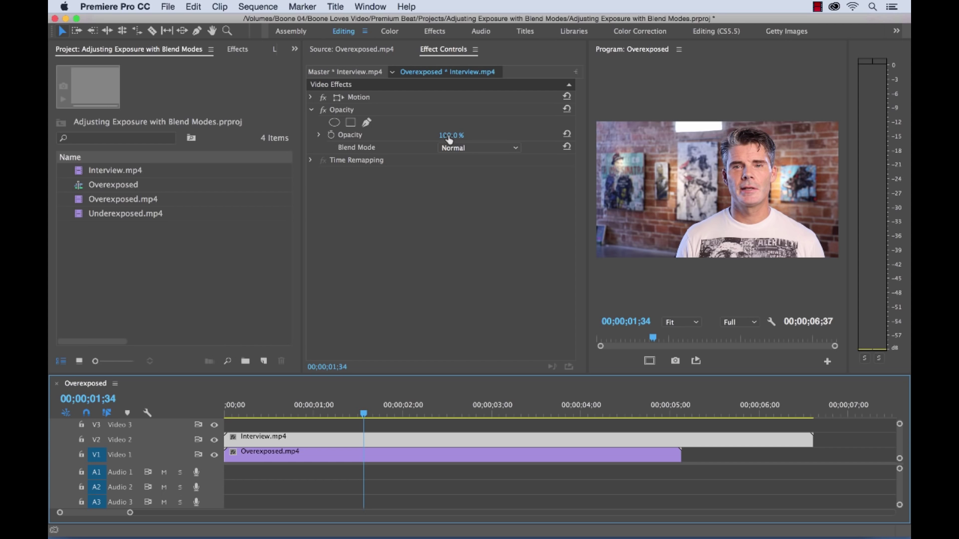
# Step: Scrub the Interview.mp4 opacity down to 44% and reselect the clip in the timeline
pyautogui.moveTo(448, 138); pyautogui.dragTo(455, 136)
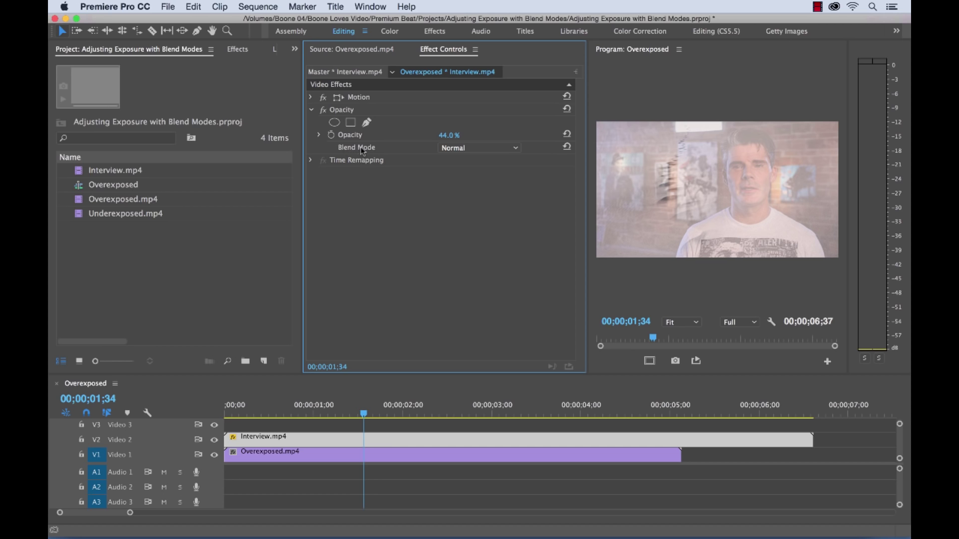
pyautogui.click(439, 443)
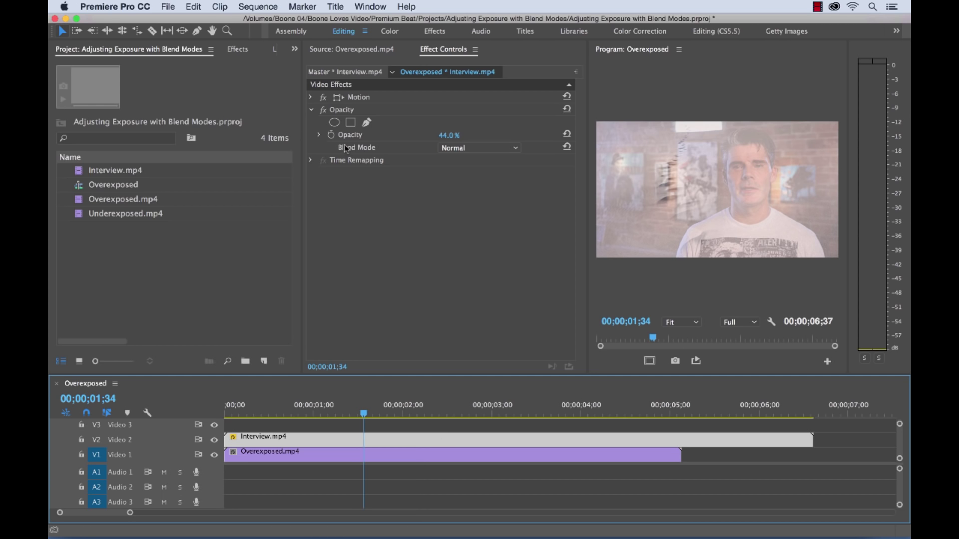
# Step: Review the blend mode list, keep Normal, and raise Interview opacity back to 100%
pyautogui.click(312, 110)
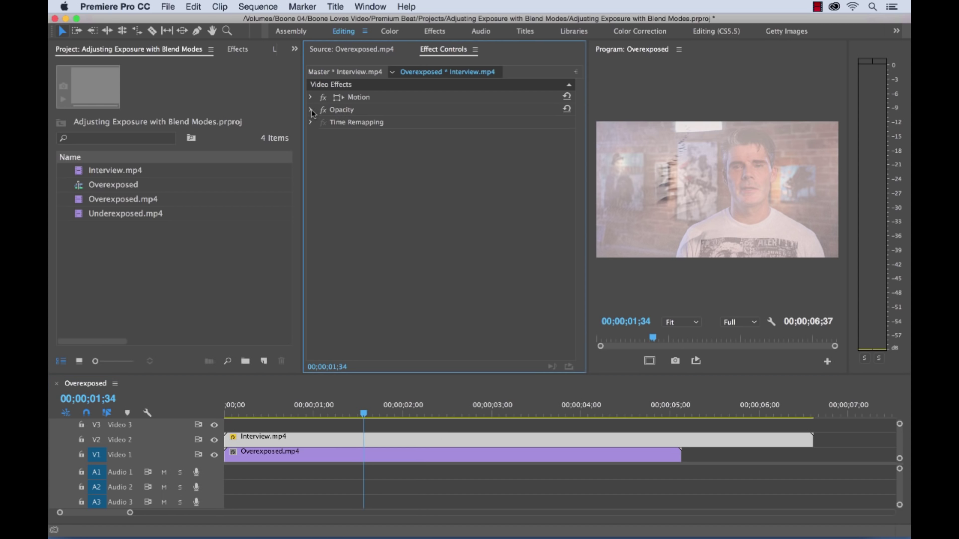
pyautogui.click(311, 109)
pyautogui.click(482, 147)
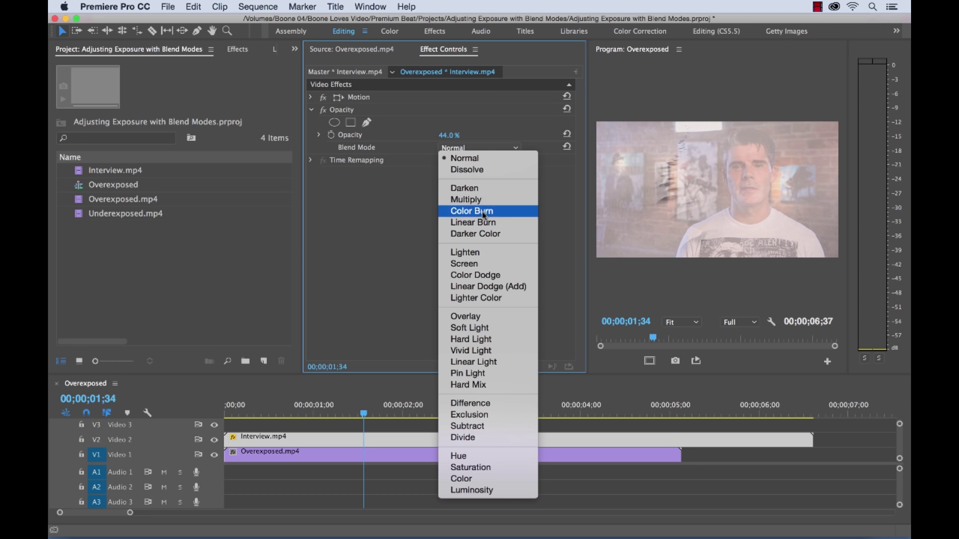
pyautogui.click(465, 158)
pyautogui.moveTo(443, 140); pyautogui.dragTo(459, 140)
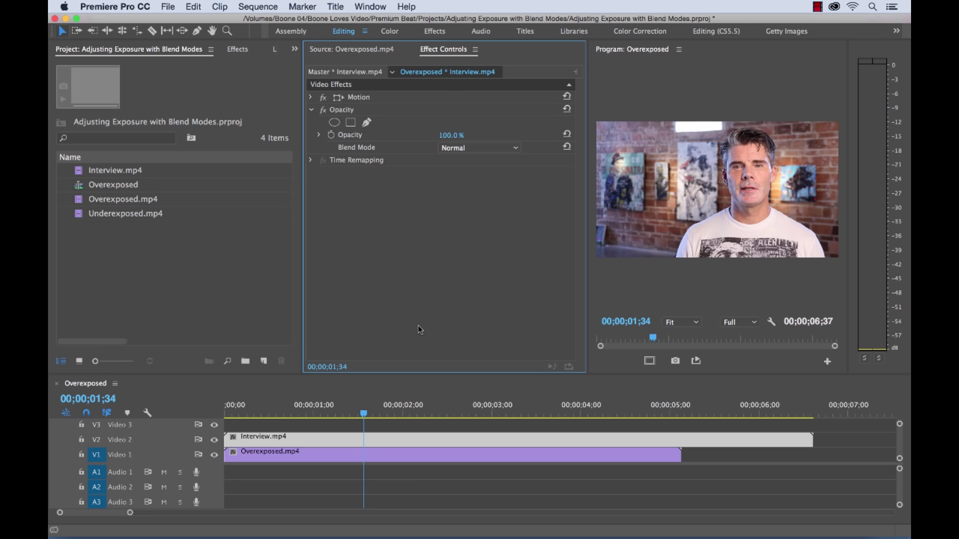
# Step: Create an Overexposed sequence from Overexposed.mp4 and fit the timeline to the clip
pyautogui.click(154, 273)
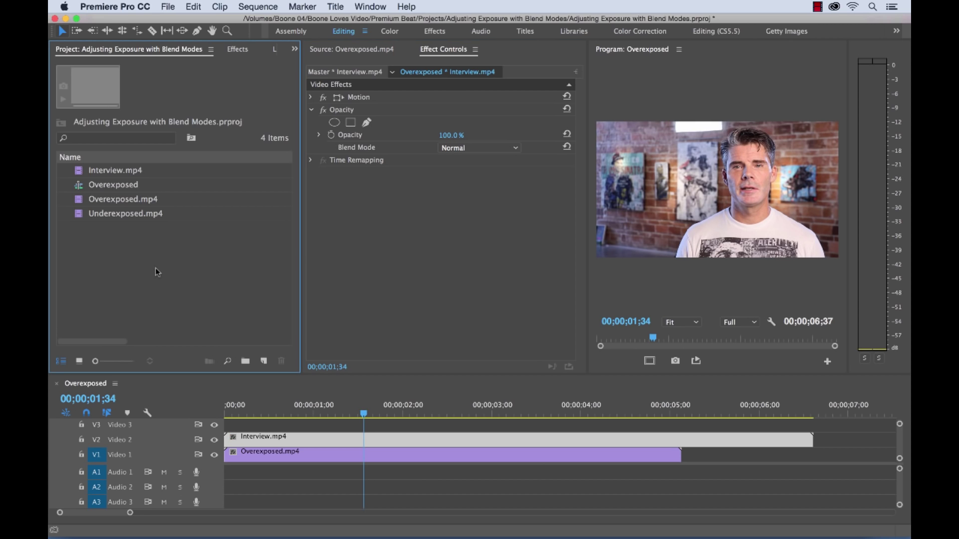
pyautogui.doubleClick(97, 200)
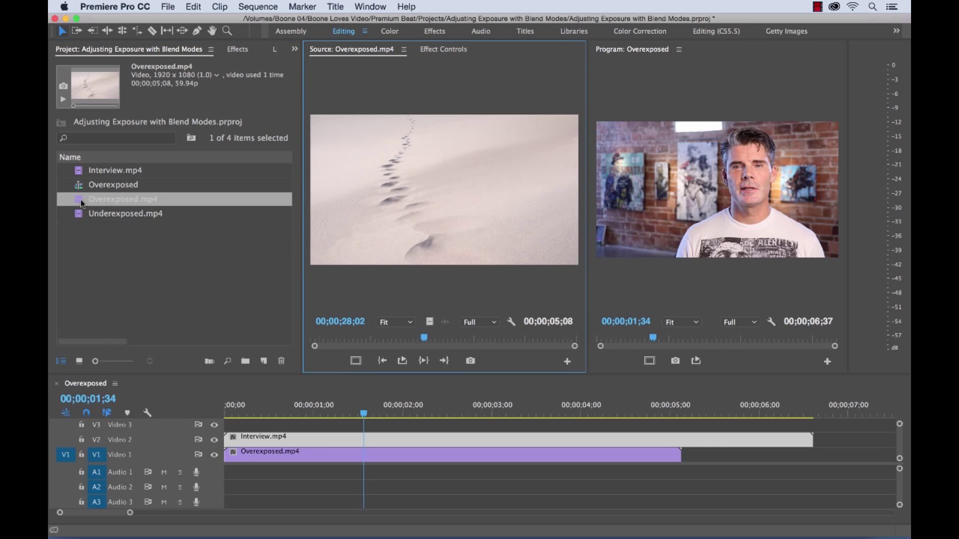
pyautogui.click(81, 201)
pyautogui.moveTo(258, 355); pyautogui.dragTo(264, 361)
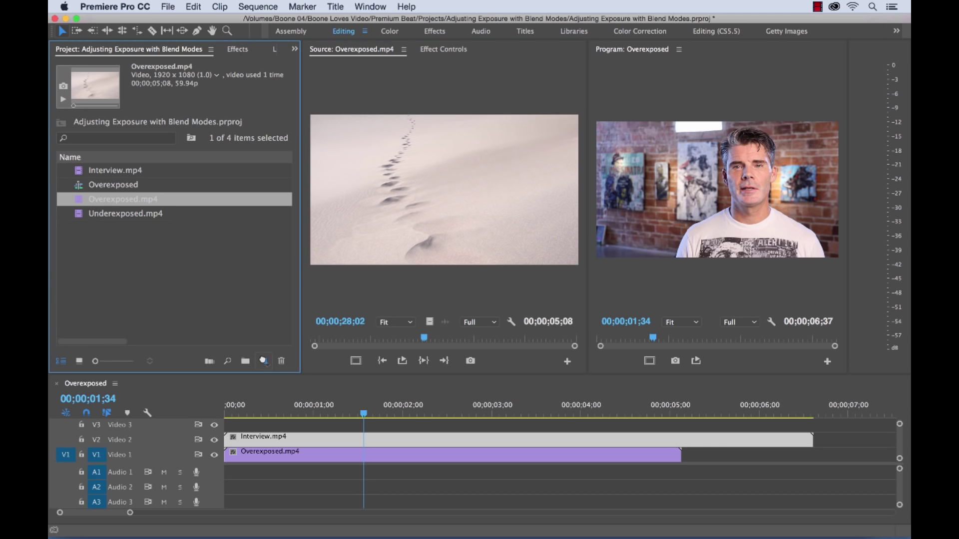
pyautogui.press('\\')
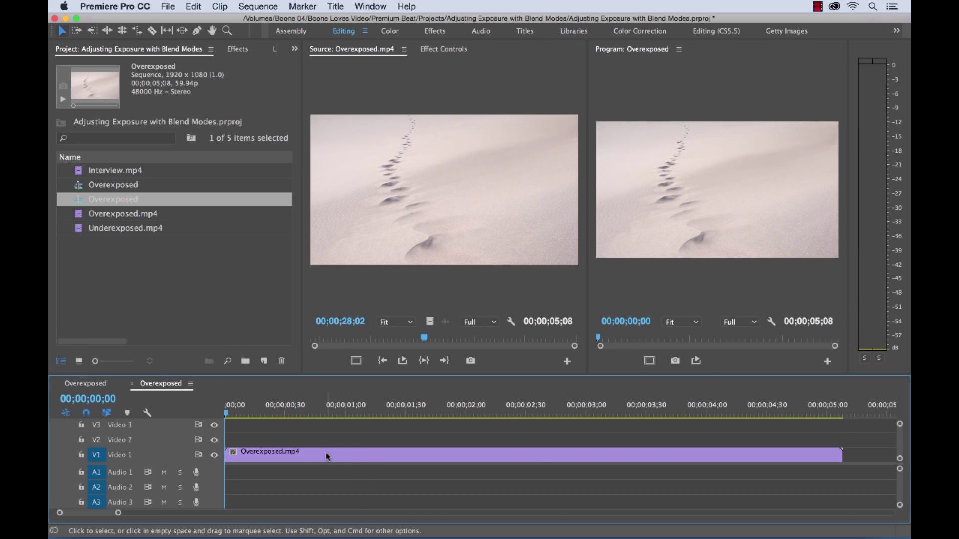
# Step: Duplicate the sand clip onto Video 2 and select the copy for its opacity settings
pyautogui.moveTo(327, 456); pyautogui.dragTo(327, 448)
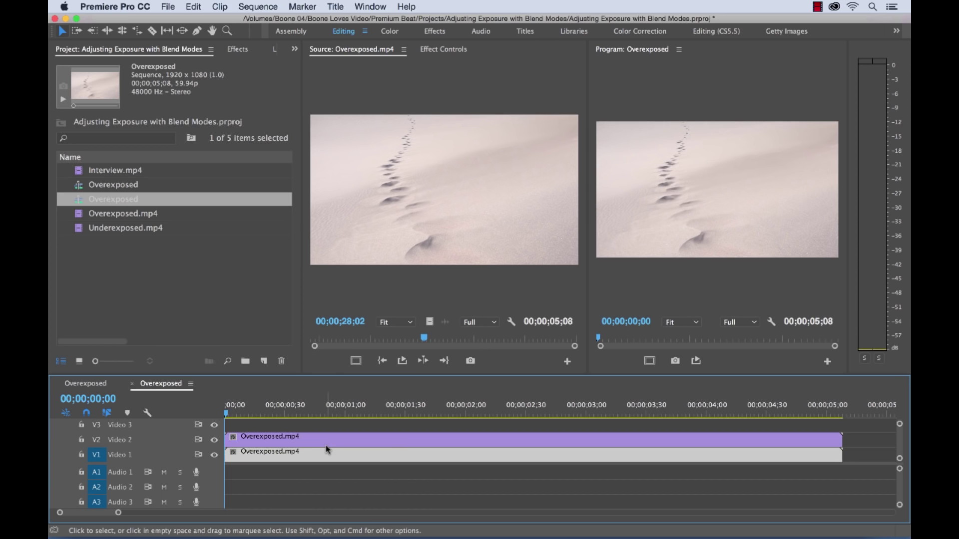
pyautogui.click(335, 425)
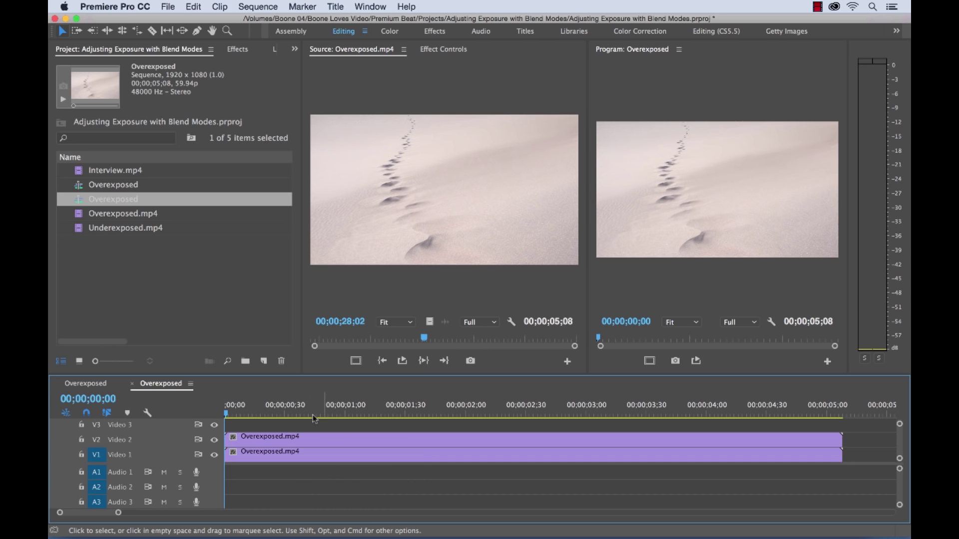
pyautogui.click(356, 442)
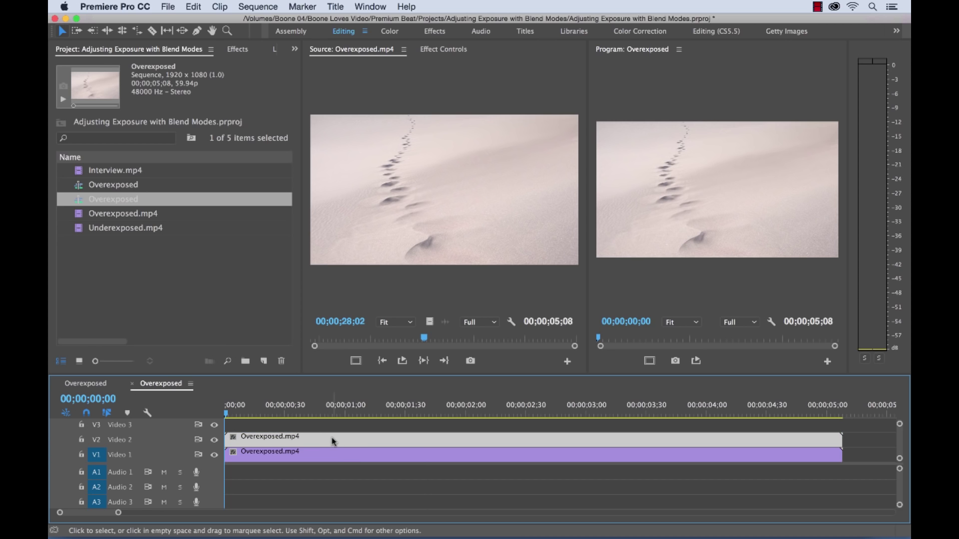
pyautogui.click(448, 52)
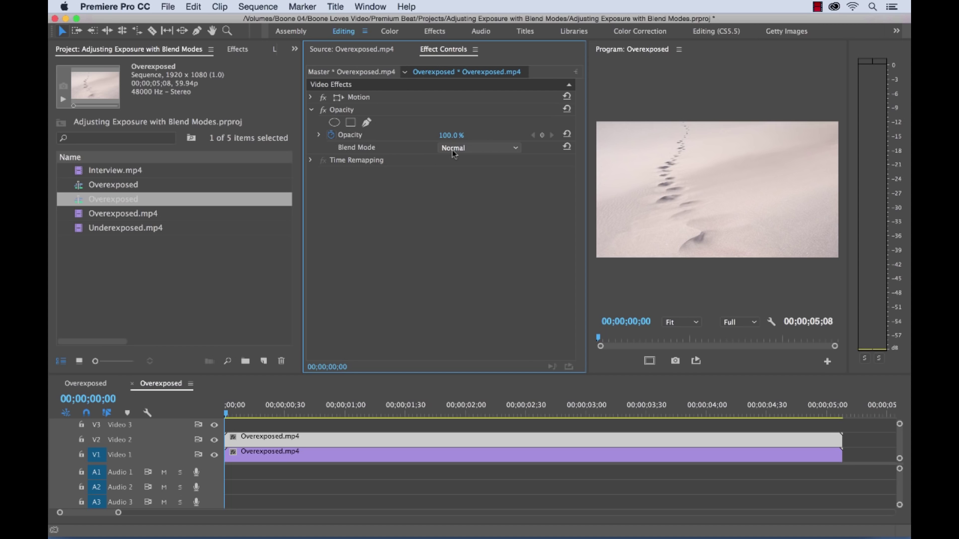
pyautogui.click(497, 149)
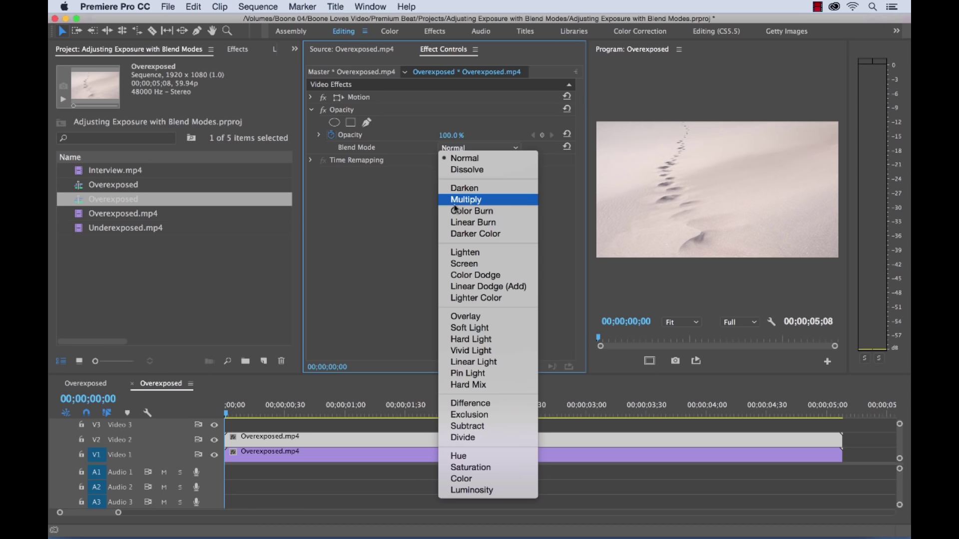
pyautogui.click(414, 210)
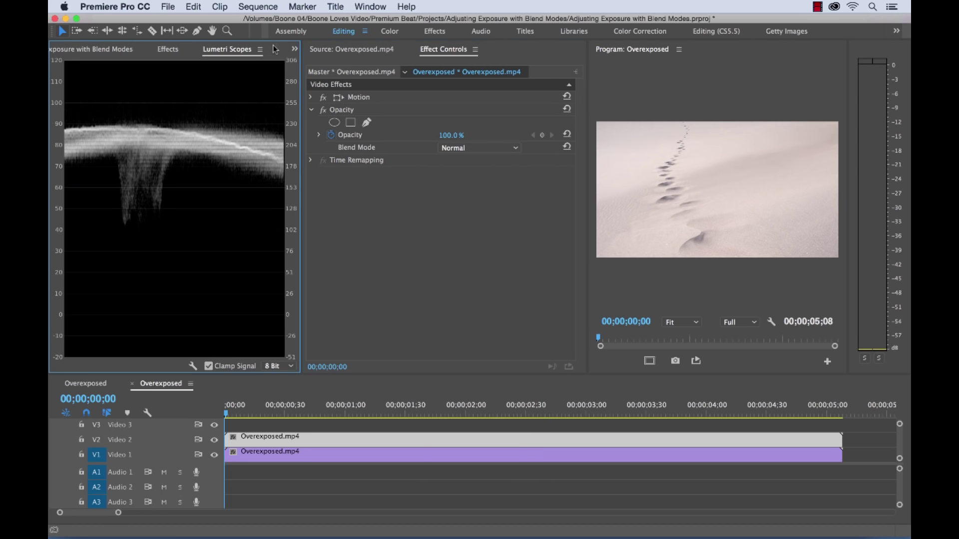
# Step: Set the top sand clip's blend mode to Multiply, then deselect it
pyautogui.scroll(-1, 274, 49)
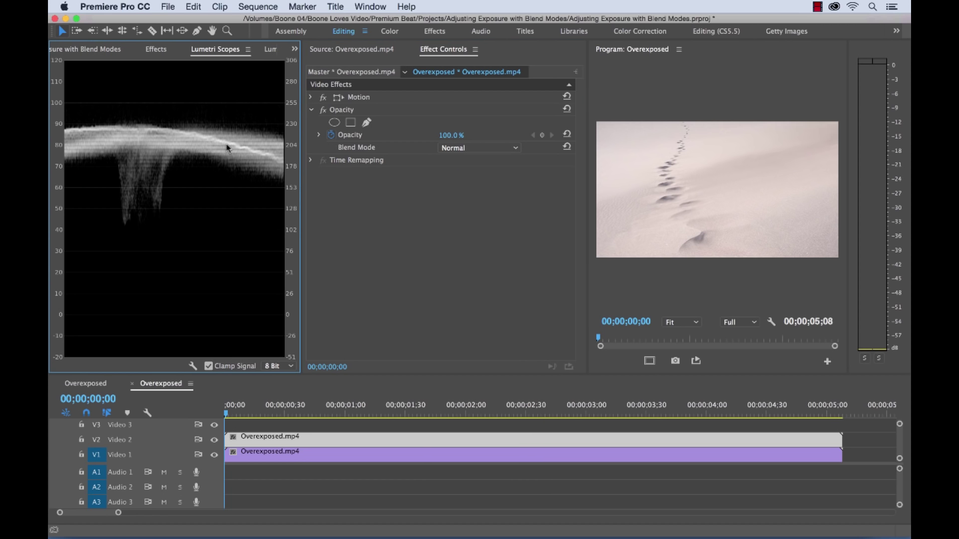
pyautogui.click(497, 148)
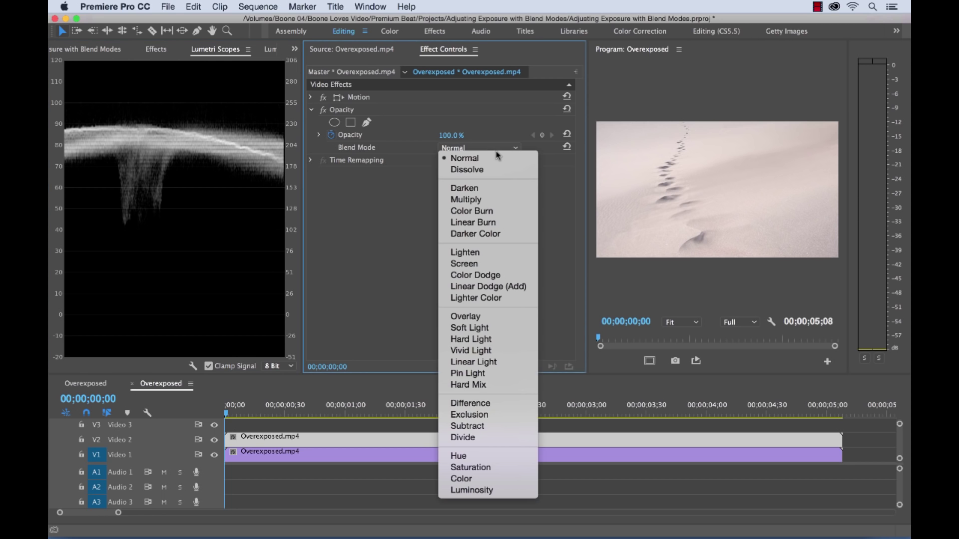
pyautogui.click(514, 200)
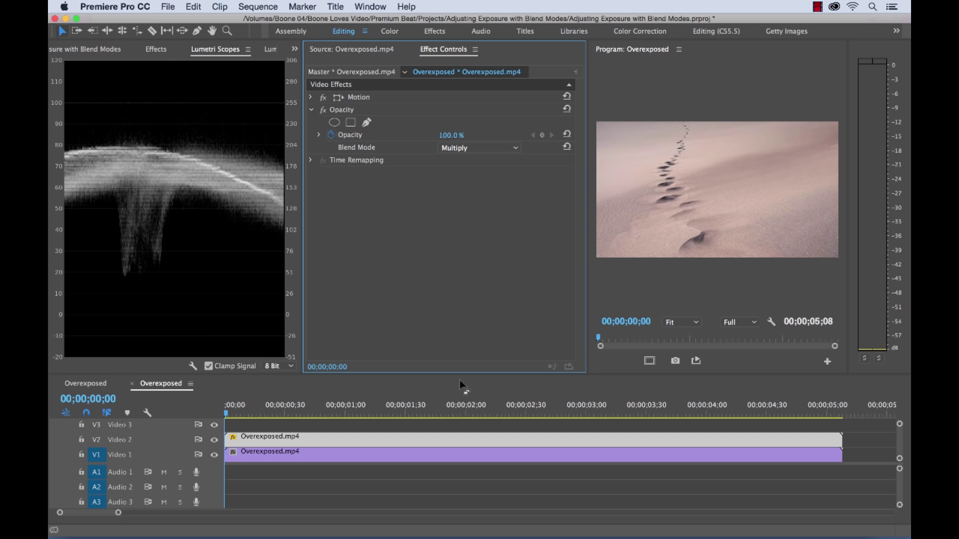
pyautogui.click(464, 428)
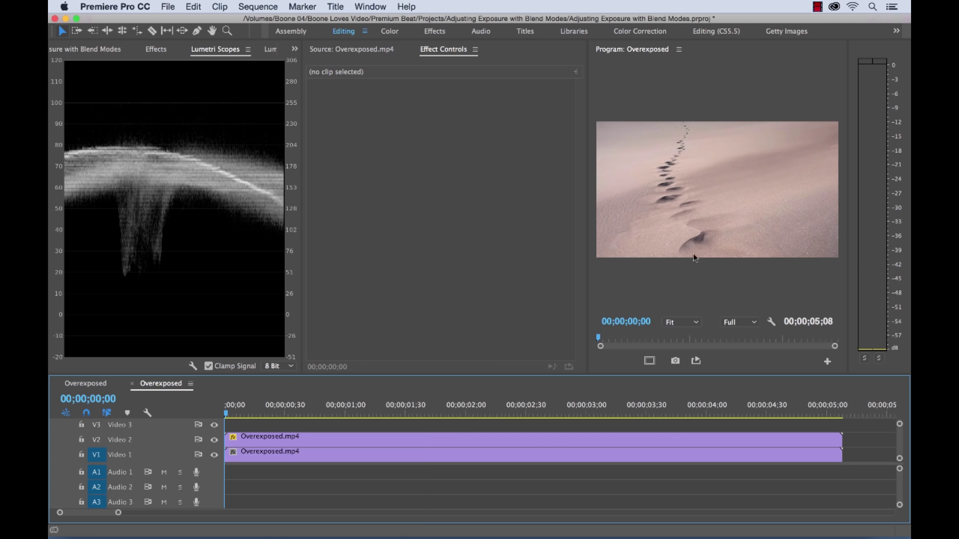
# Step: Widen the Program Monitor panel leftward and select the top Overexposed.mp4 clip
pyautogui.press('`')
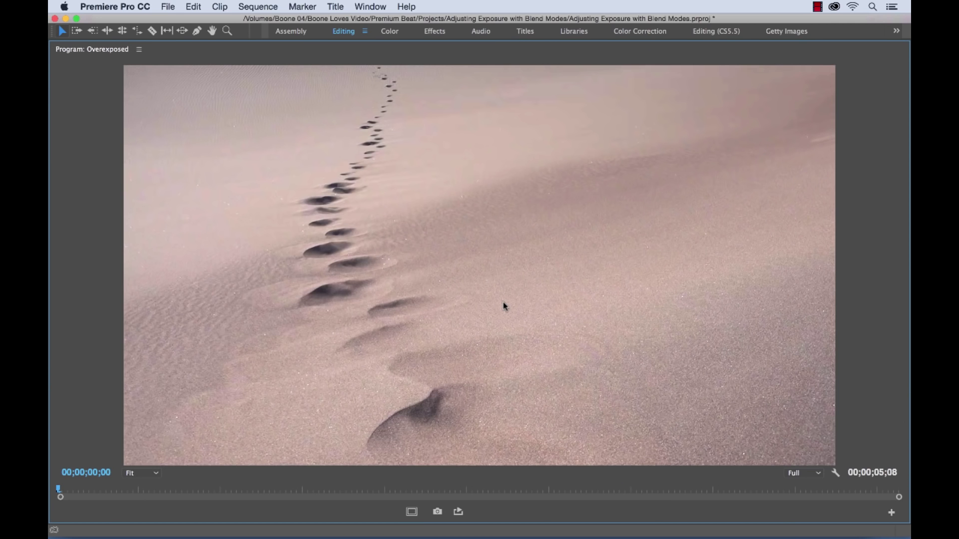
pyautogui.press('`')
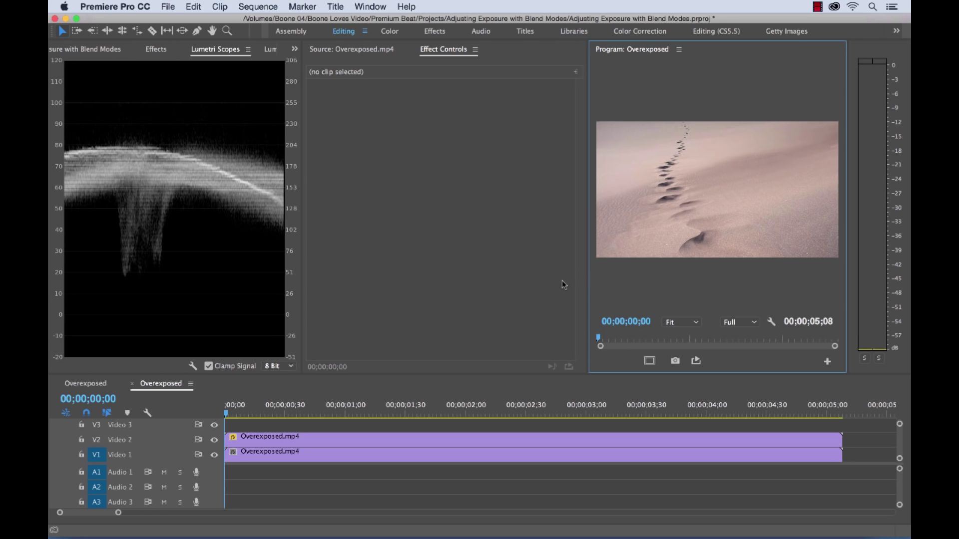
pyautogui.moveTo(588, 282); pyautogui.dragTo(522, 282)
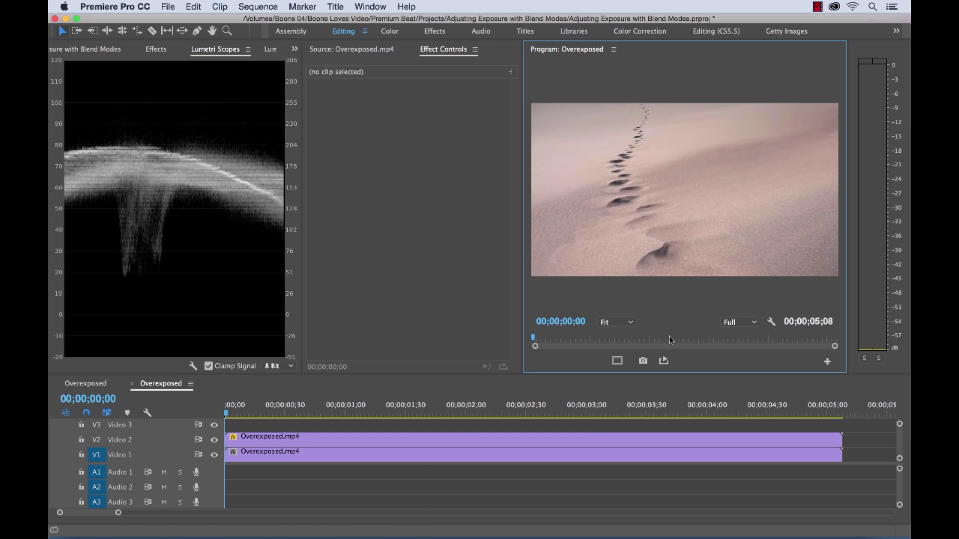
pyautogui.click(434, 427)
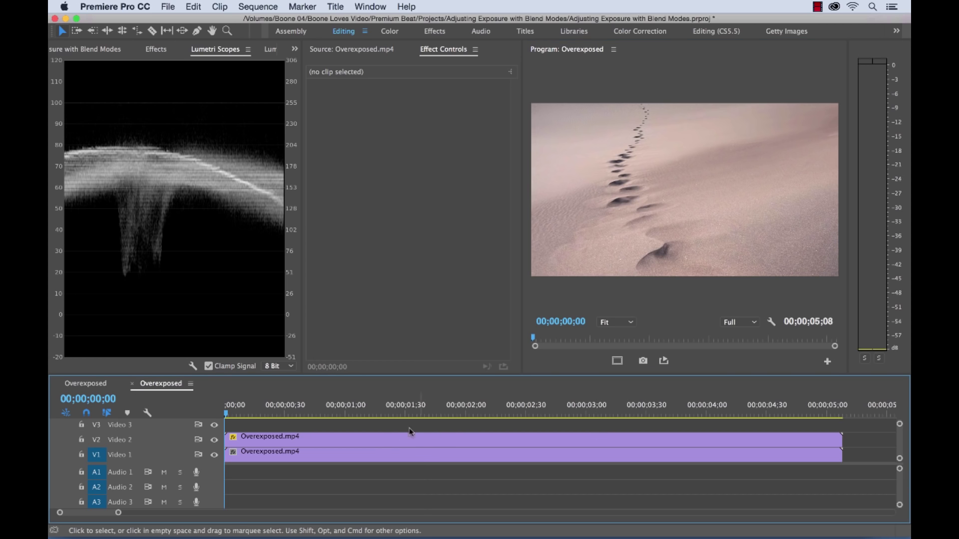
pyautogui.click(385, 442)
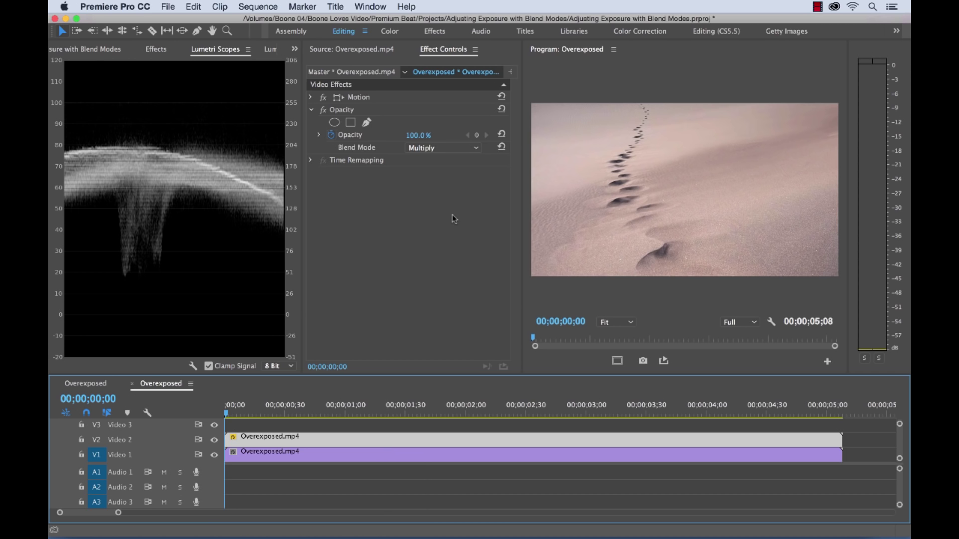
# Step: Create an Underexposed sequence from Underexposed.mp4 and fit the timeline to the clip
pyautogui.click(103, 51)
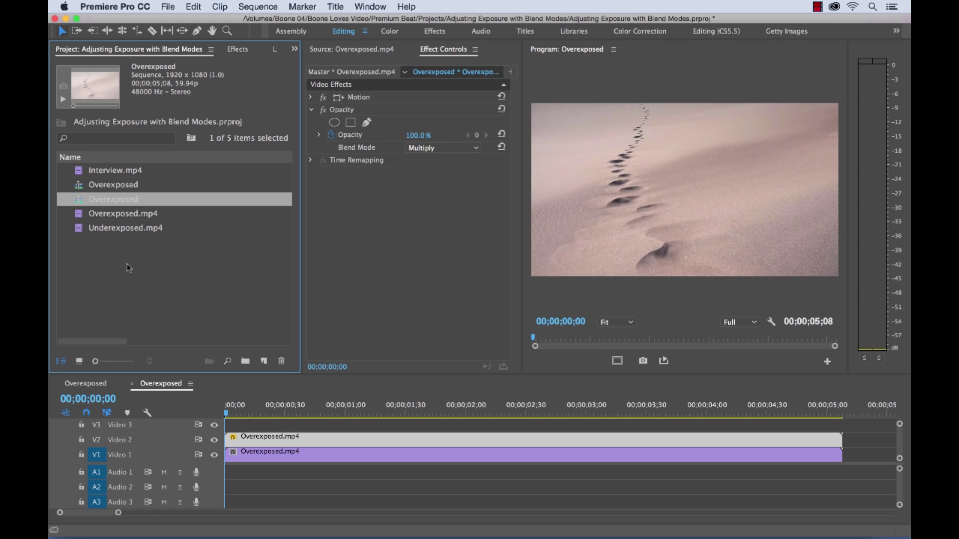
pyautogui.click(128, 245)
pyautogui.doubleClick(126, 229)
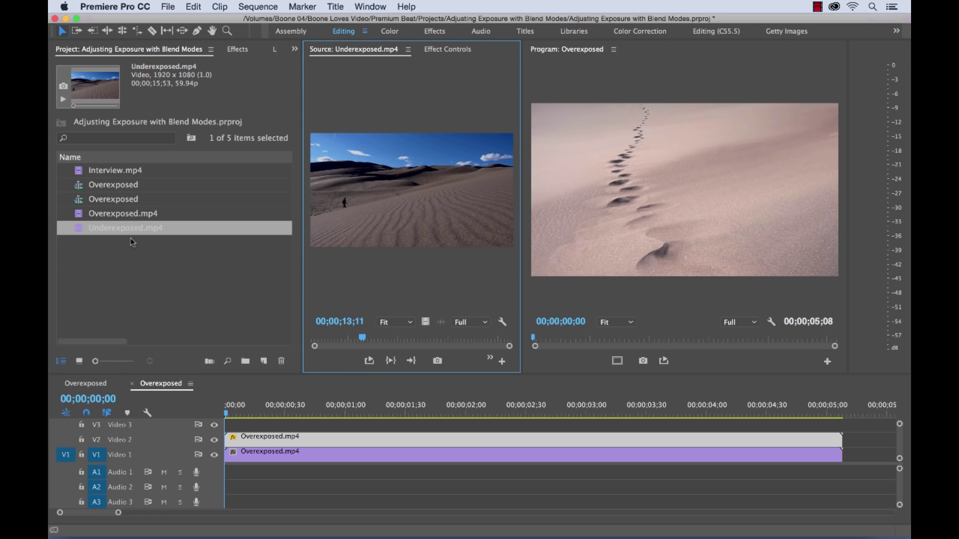
pyautogui.moveTo(97, 235); pyautogui.dragTo(267, 363)
pyautogui.press('\\')
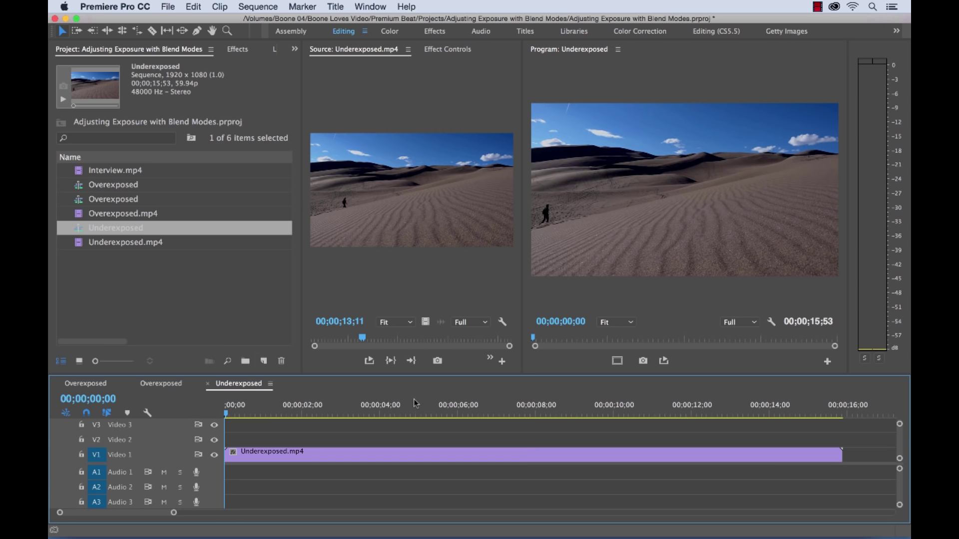
# Step: Show the luma waveform and duplicate Underexposed.mp4 onto Video 2
pyautogui.click(274, 49)
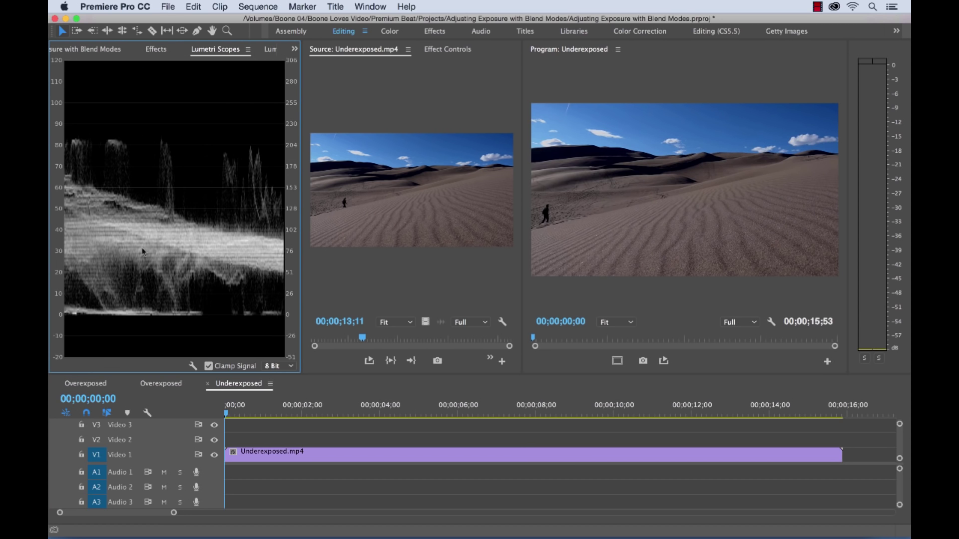
pyautogui.click(281, 456)
pyautogui.moveTo(281, 456); pyautogui.dragTo(282, 439)
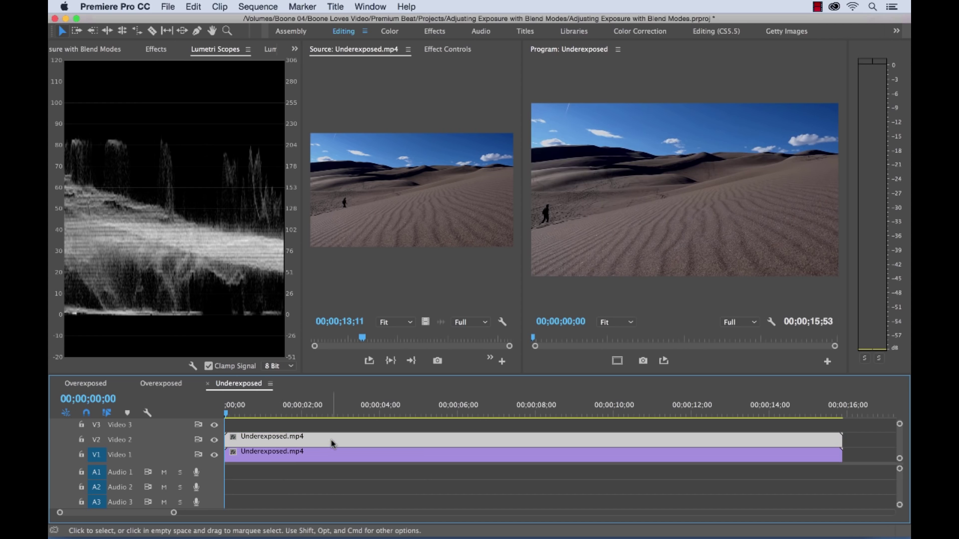
# Step: Set the Video 2 copy's blend mode to Screen to brighten the dunes, then deselect
pyautogui.click(451, 52)
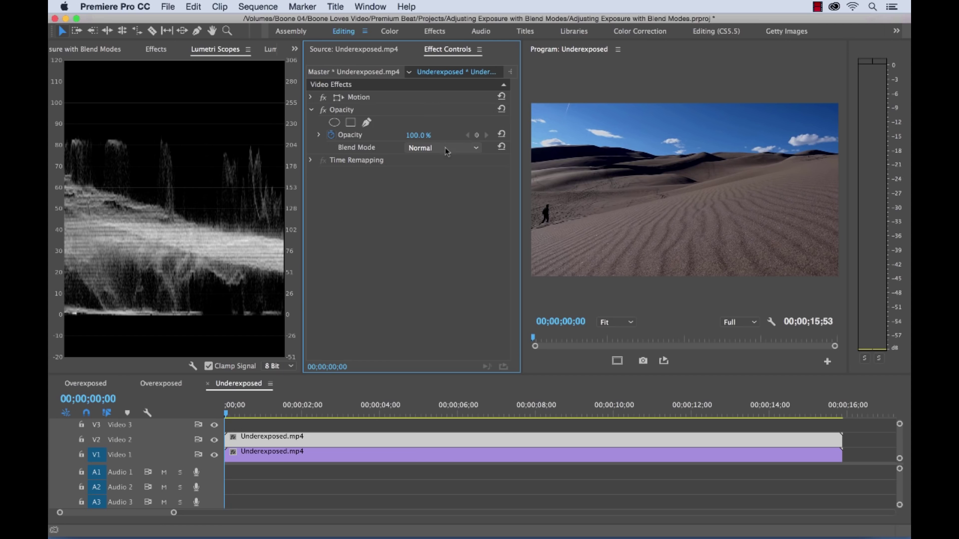
pyautogui.click(446, 149)
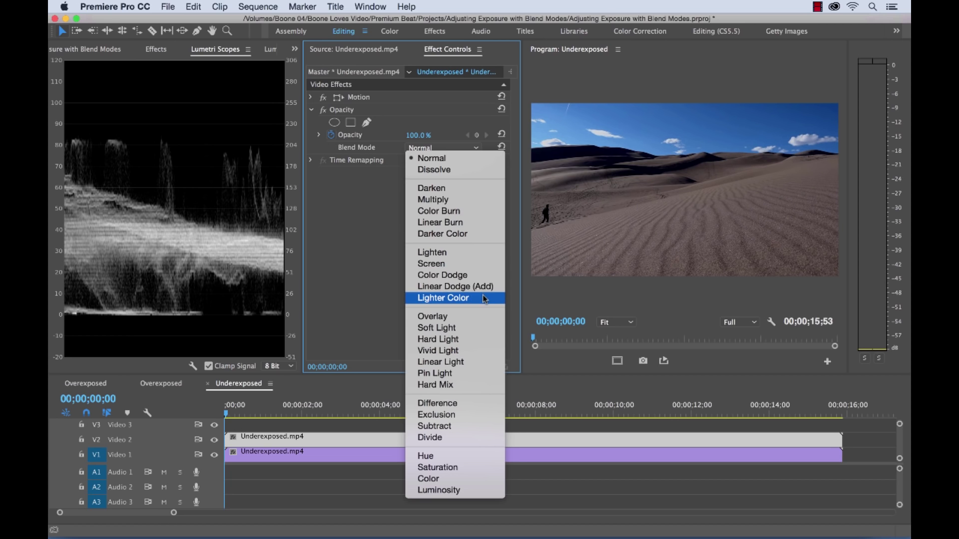
pyautogui.press('Escape')
pyautogui.click(456, 148)
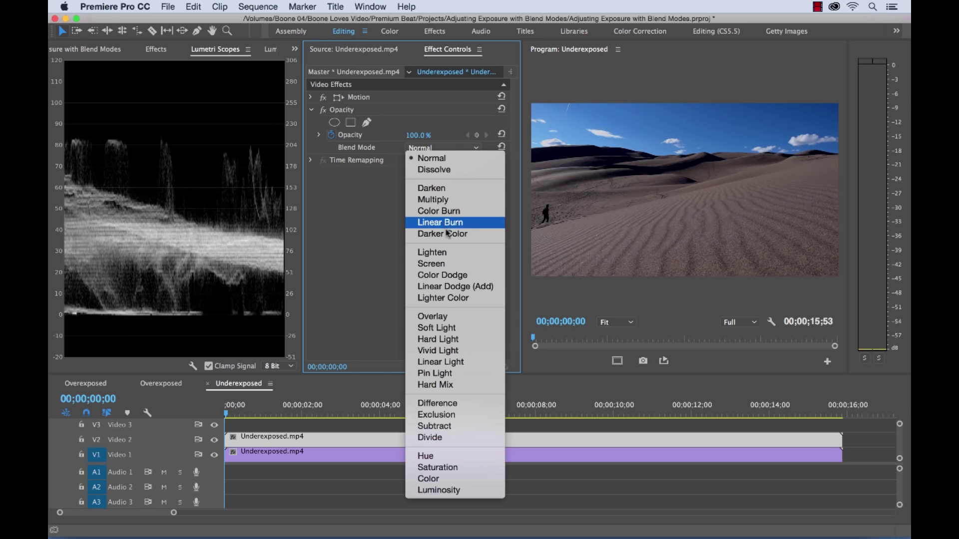
pyautogui.click(458, 264)
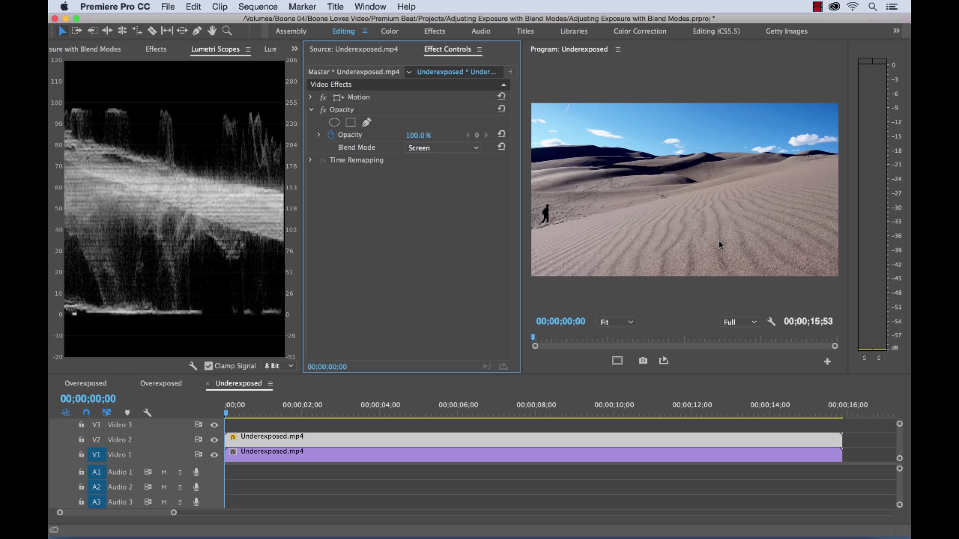
pyautogui.press('super+shift+a')
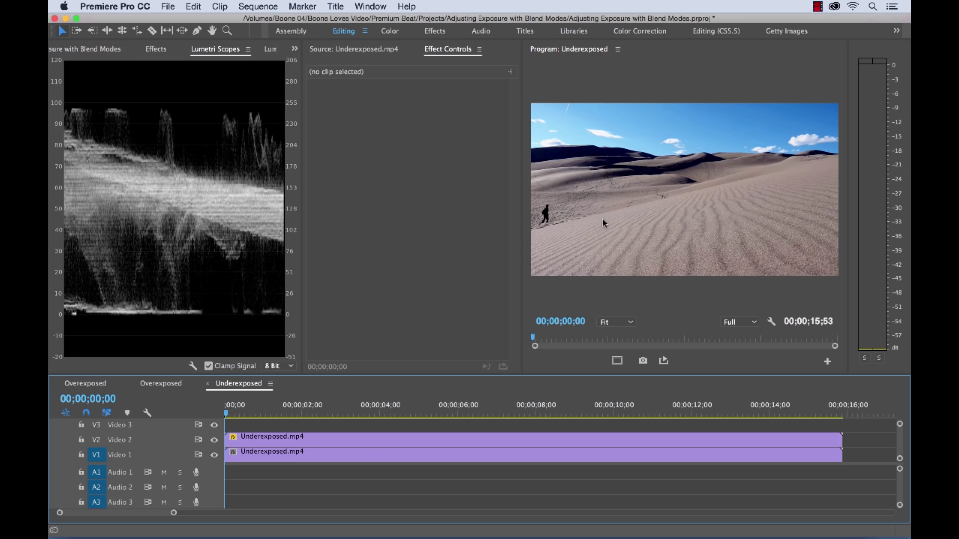
# Step: Make an Interview sequence from Interview.mp4 and duplicate the clip onto Video 2
pyautogui.click(91, 54)
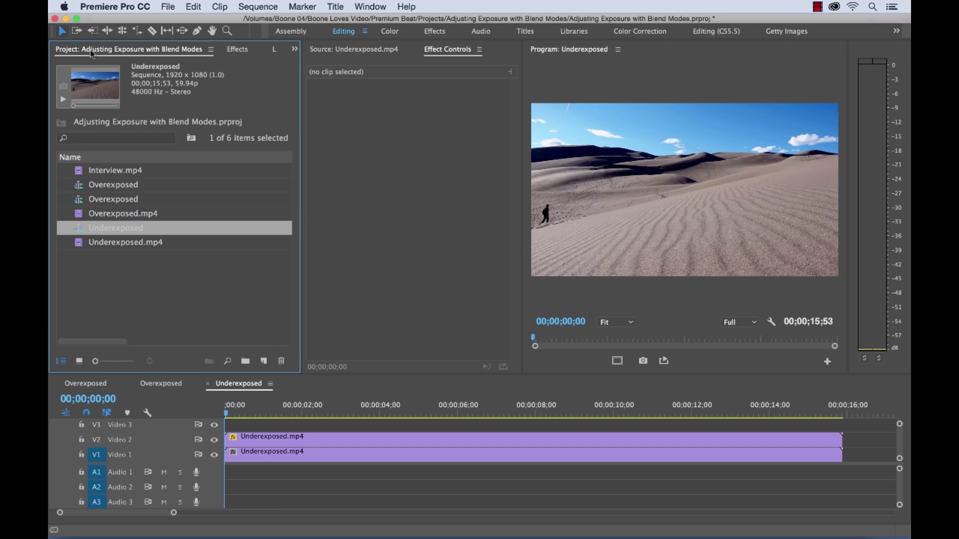
pyautogui.click(108, 172)
pyautogui.moveTo(108, 172); pyautogui.dragTo(262, 363)
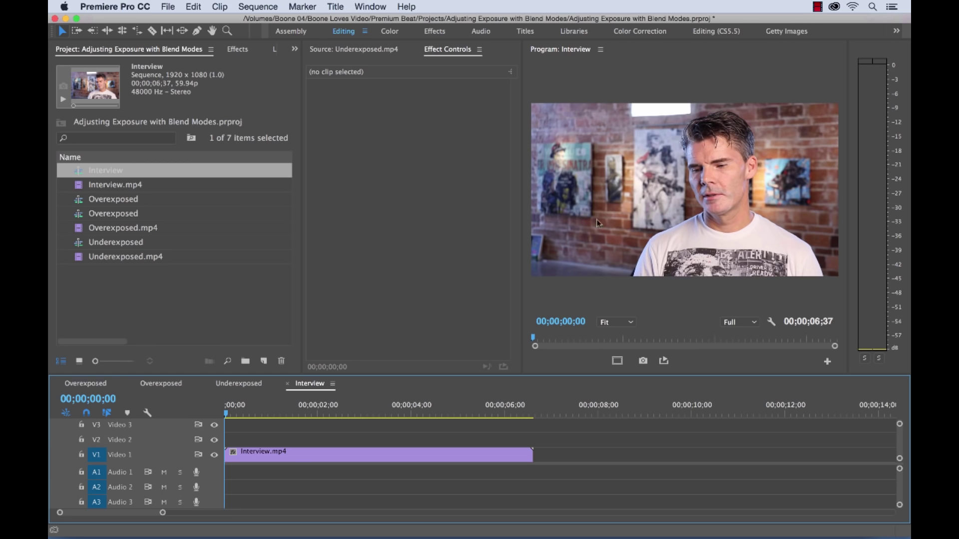
pyautogui.click(290, 456)
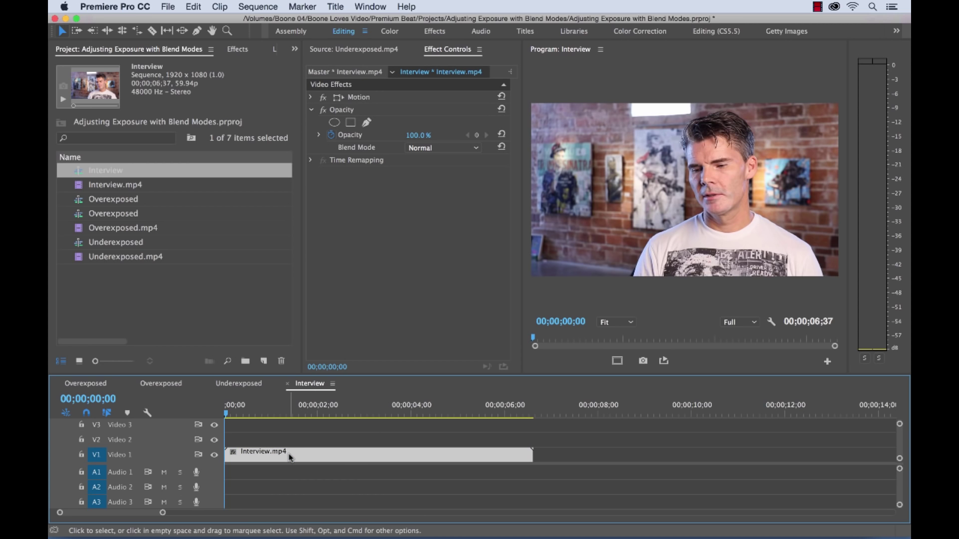
pyautogui.keyDown('alt'); pyautogui.moveTo(289, 453); pyautogui.dragTo(286, 442); pyautogui.keyUp('alt')
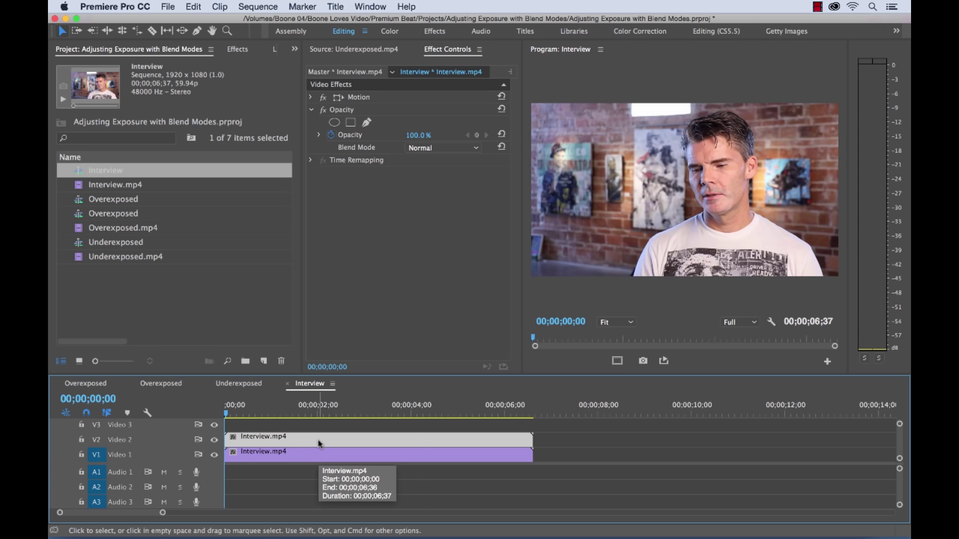
# Step: Apply a Crop effect to the top Interview clip with Left set to 100%
pyautogui.click(239, 49)
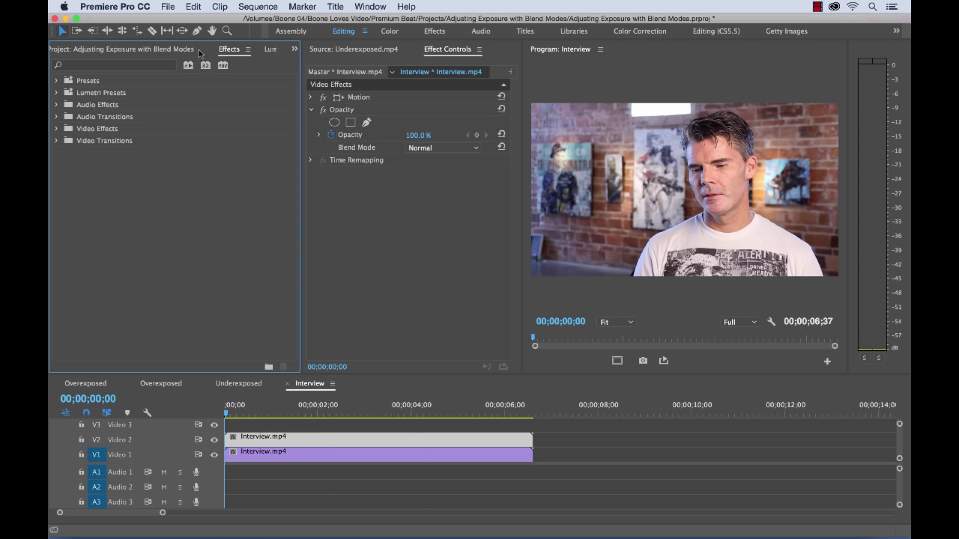
pyautogui.click(102, 65)
pyautogui.write('crop')
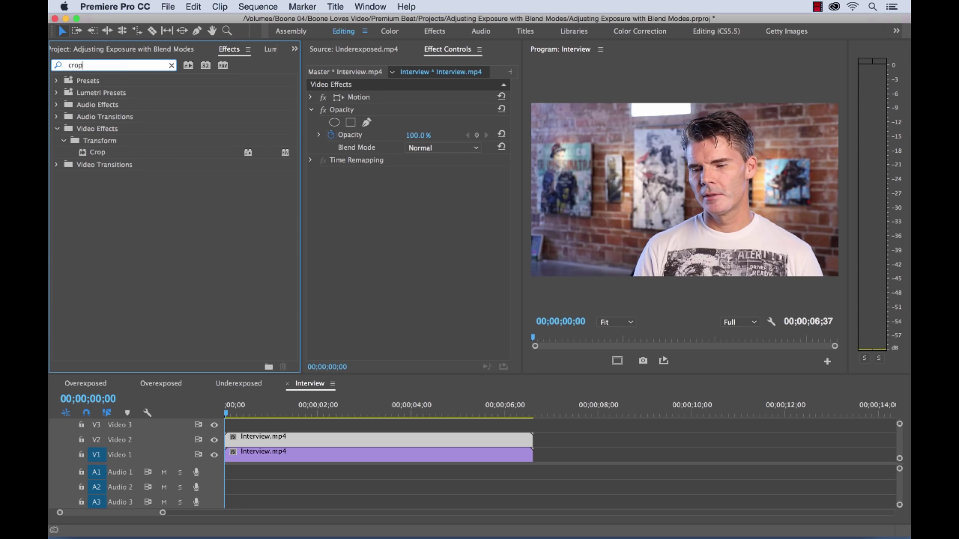
pyautogui.moveTo(95, 153); pyautogui.dragTo(385, 234)
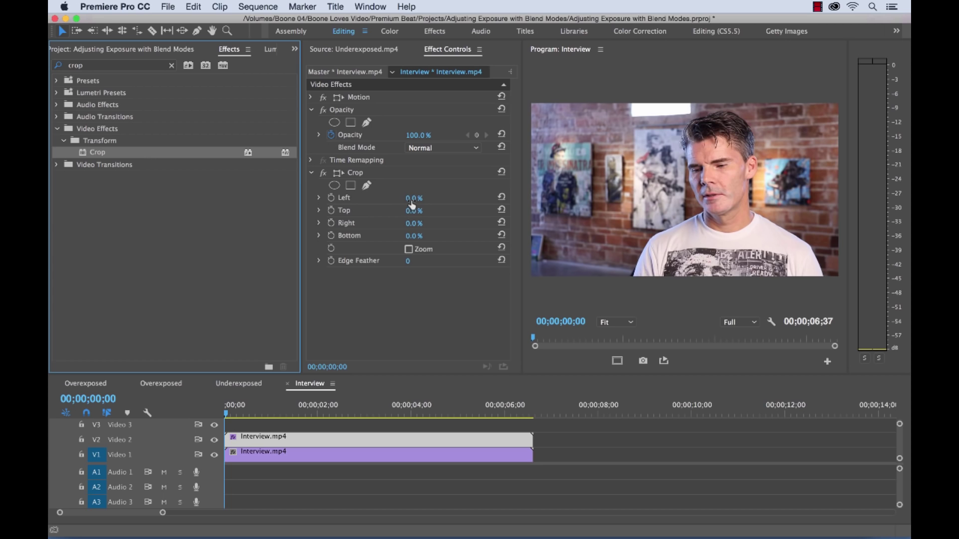
pyautogui.moveTo(411, 202); pyautogui.dragTo(425, 202)
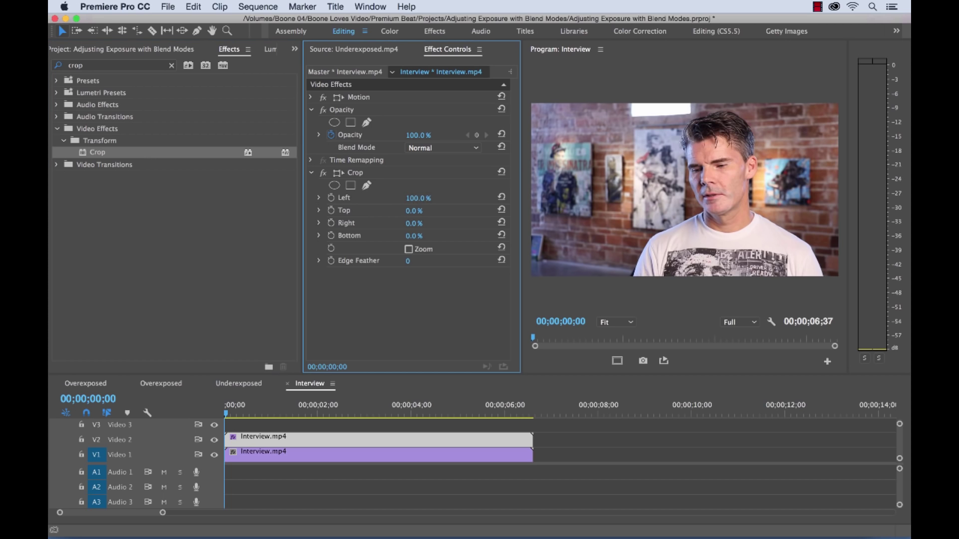
# Step: Draw a free-form bezier Crop mask around the man and adjust its left-side points
pyautogui.click(367, 186)
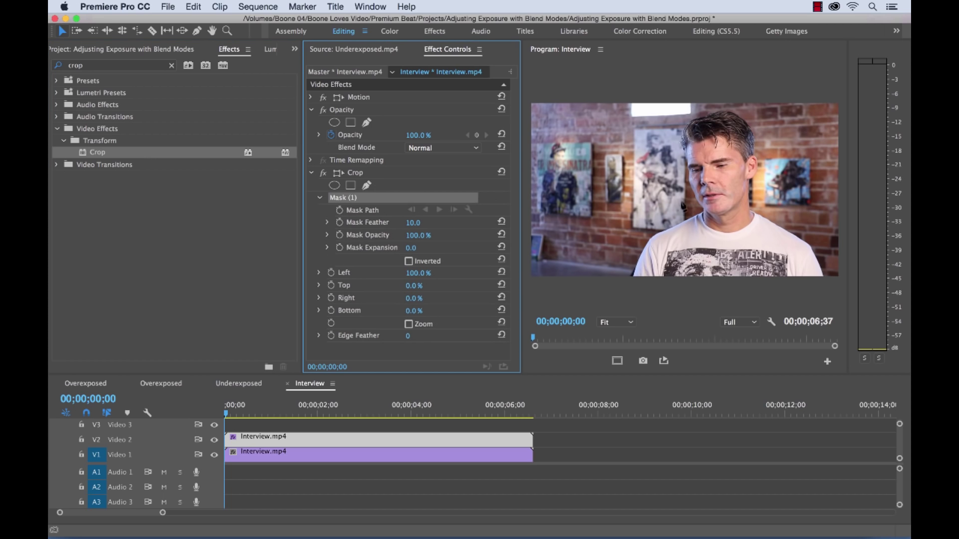
pyautogui.moveTo(685, 209); pyautogui.dragTo(623, 289)
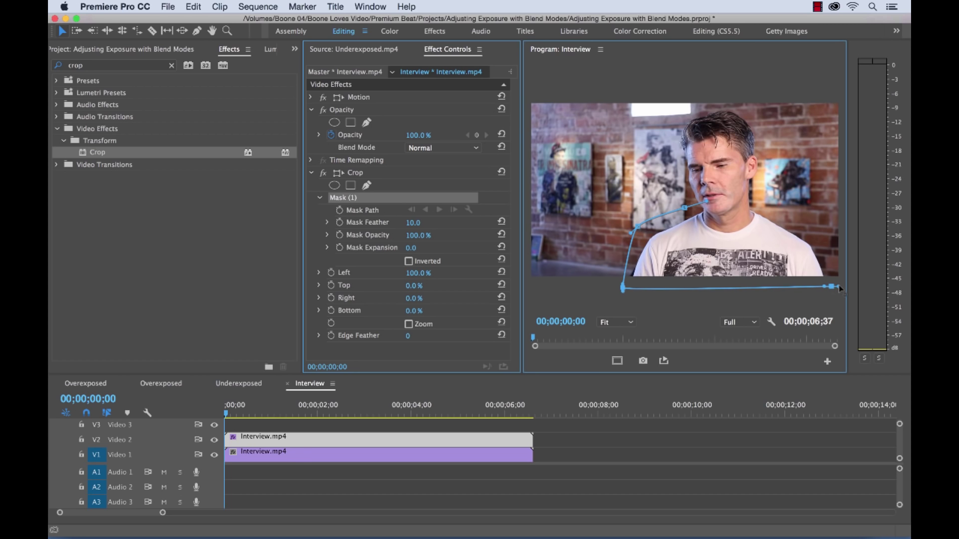
pyautogui.moveTo(832, 287); pyautogui.dragTo(818, 233)
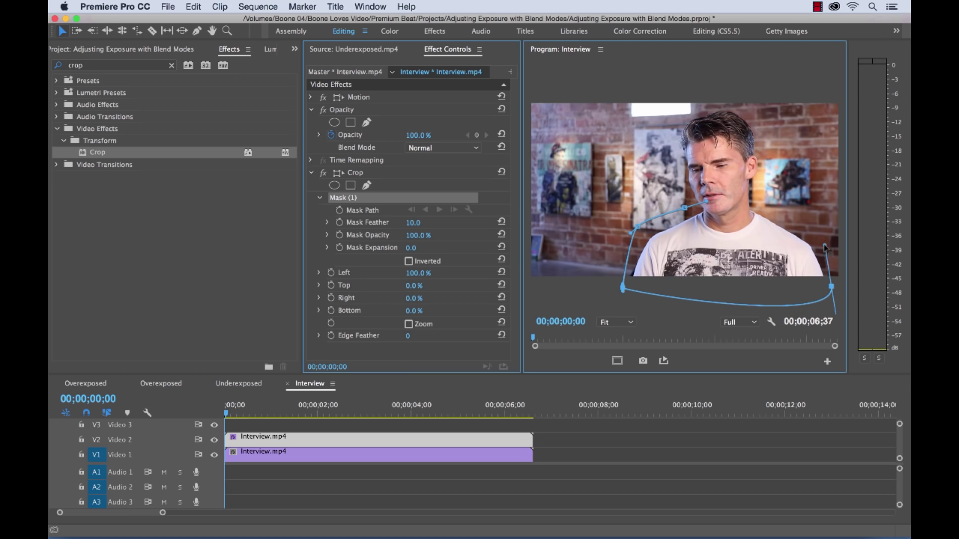
pyautogui.click(765, 197)
pyautogui.click(755, 106)
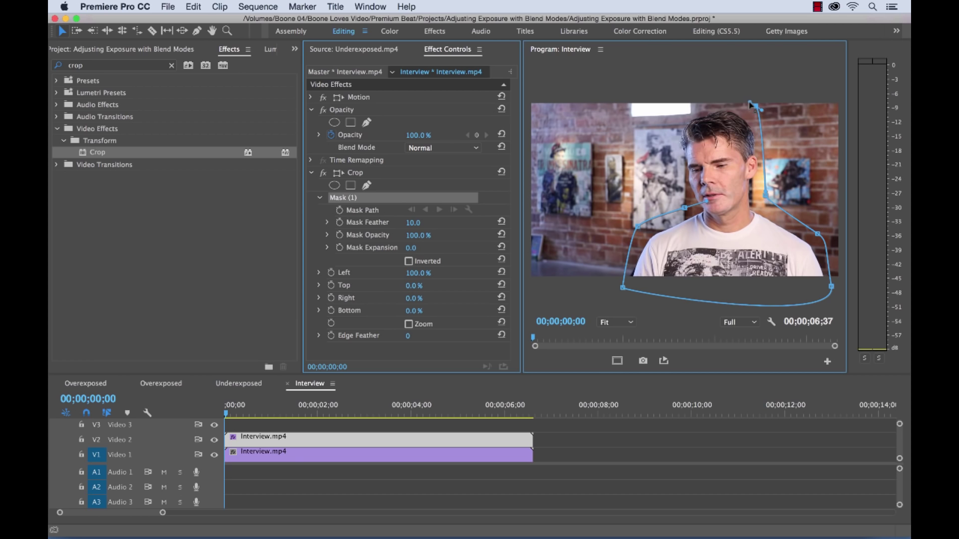
pyautogui.click(682, 103)
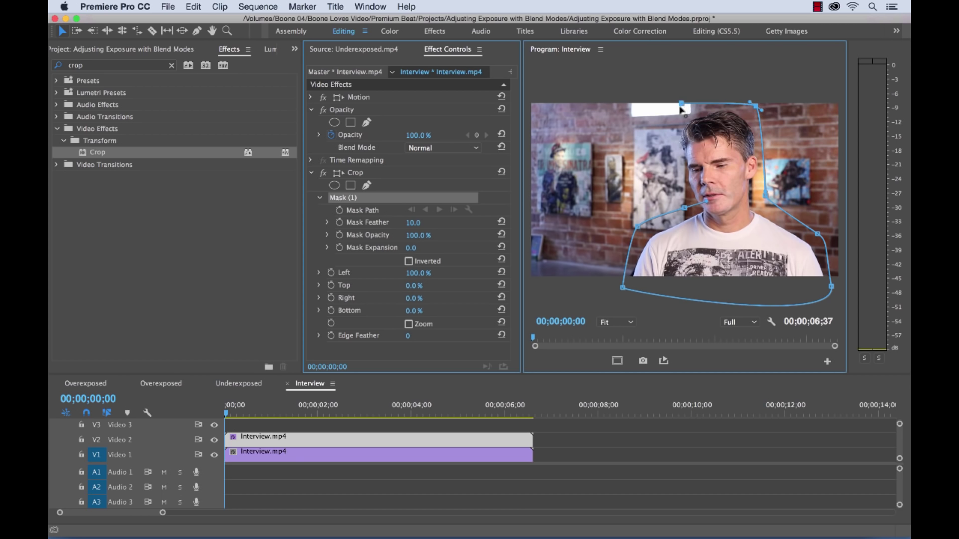
pyautogui.click(684, 208)
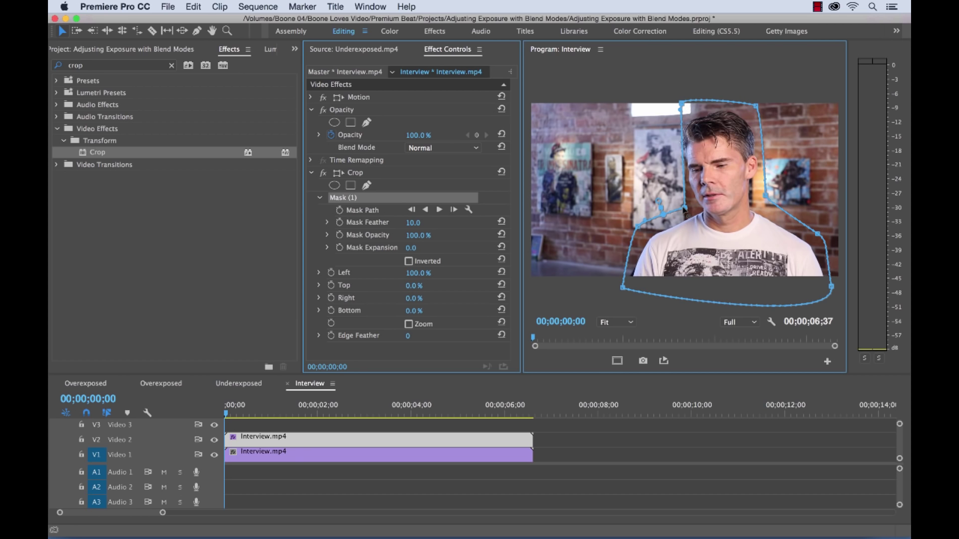
pyautogui.click(682, 104)
pyautogui.moveTo(682, 106); pyautogui.dragTo(669, 109)
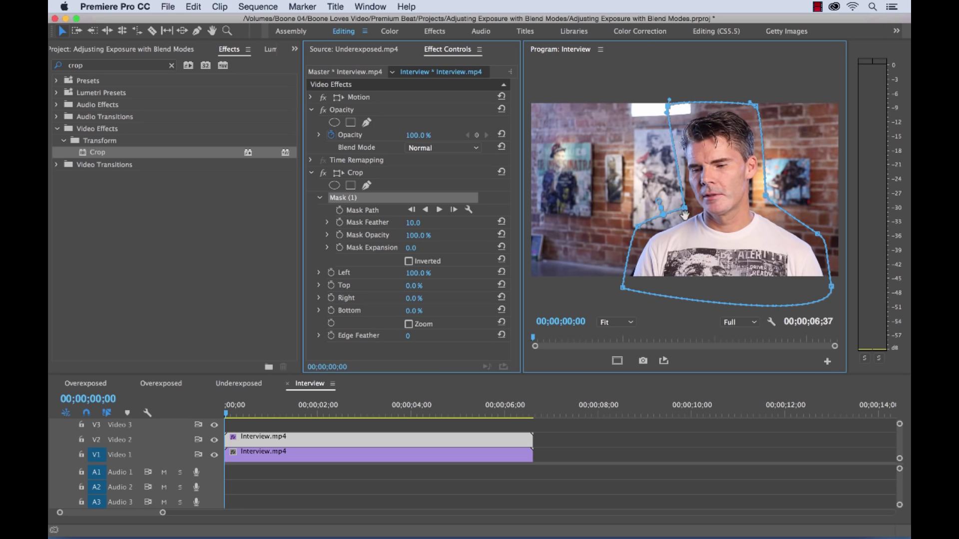
pyautogui.moveTo(688, 213); pyautogui.dragTo(688, 212)
# Step: Set the top Interview clip's blend mode to Multiply to darken the background
pyautogui.click(429, 151)
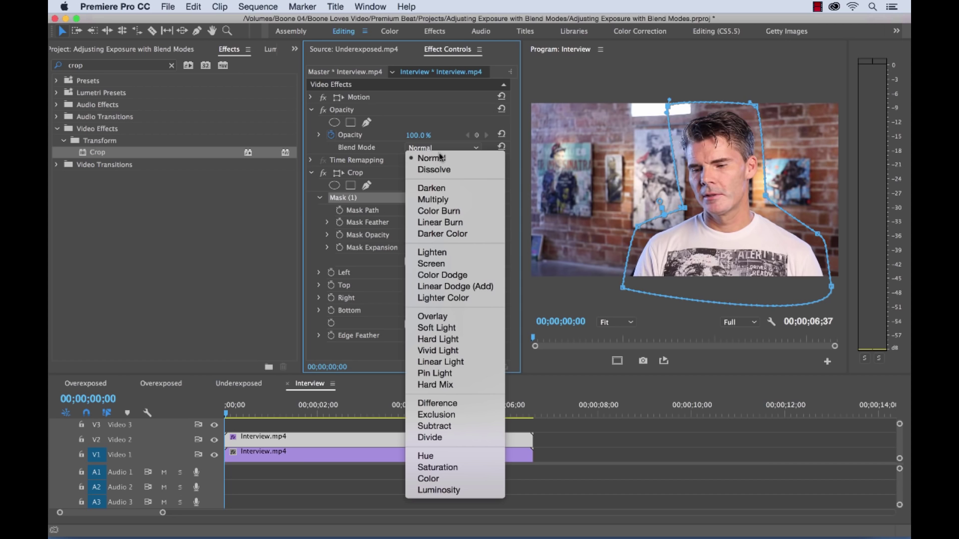
pyautogui.click(472, 202)
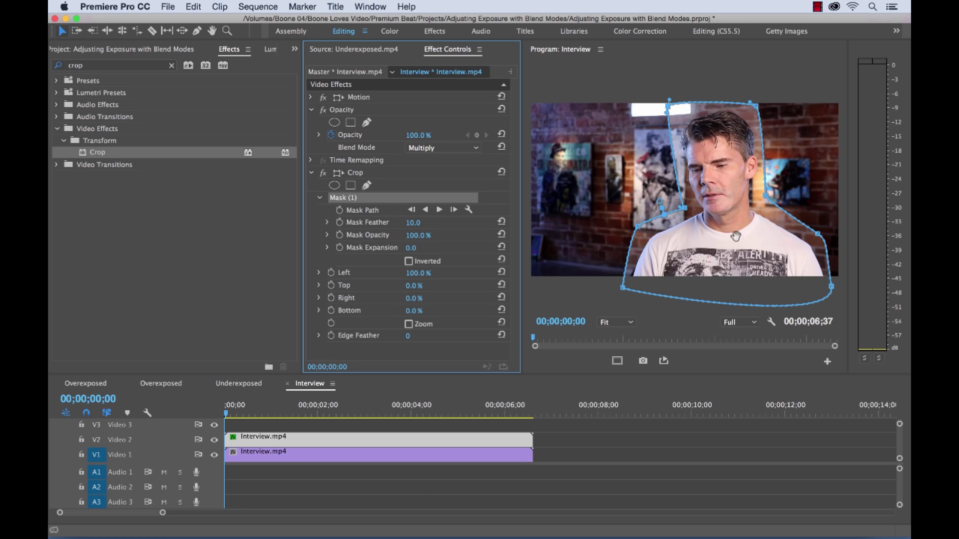
pyautogui.click(582, 442)
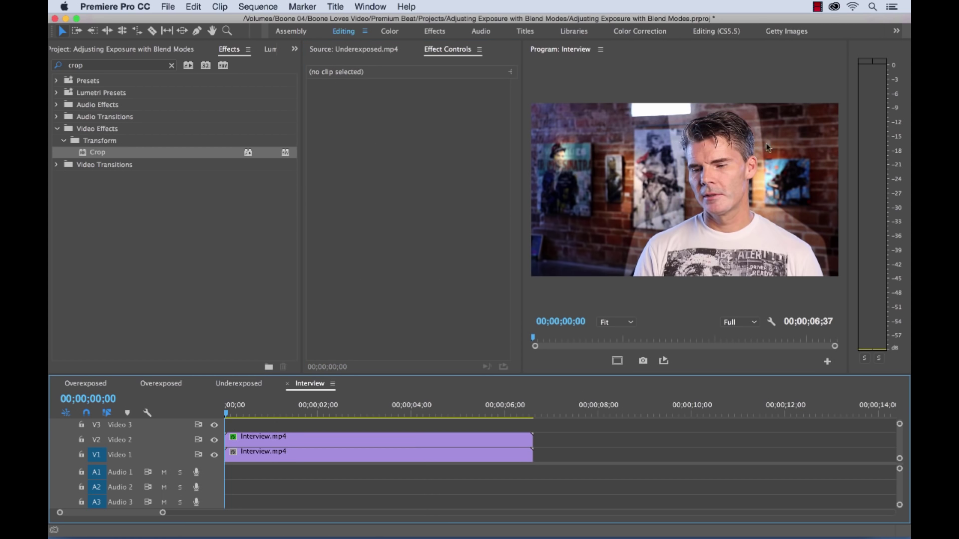
# Step: Widen the Crop mask's feather to about 221.1 and enlarge the preview to judge it
pyautogui.click(411, 438)
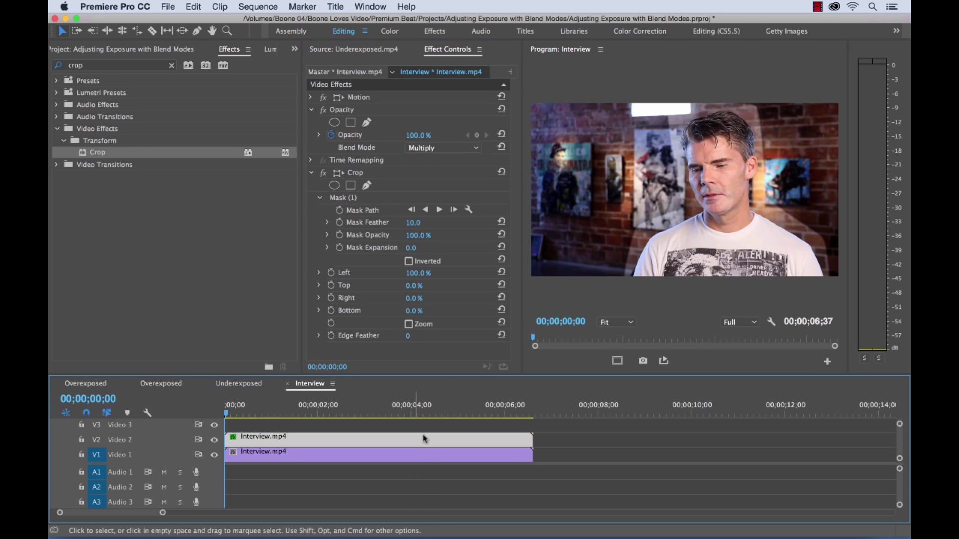
pyautogui.click(350, 172)
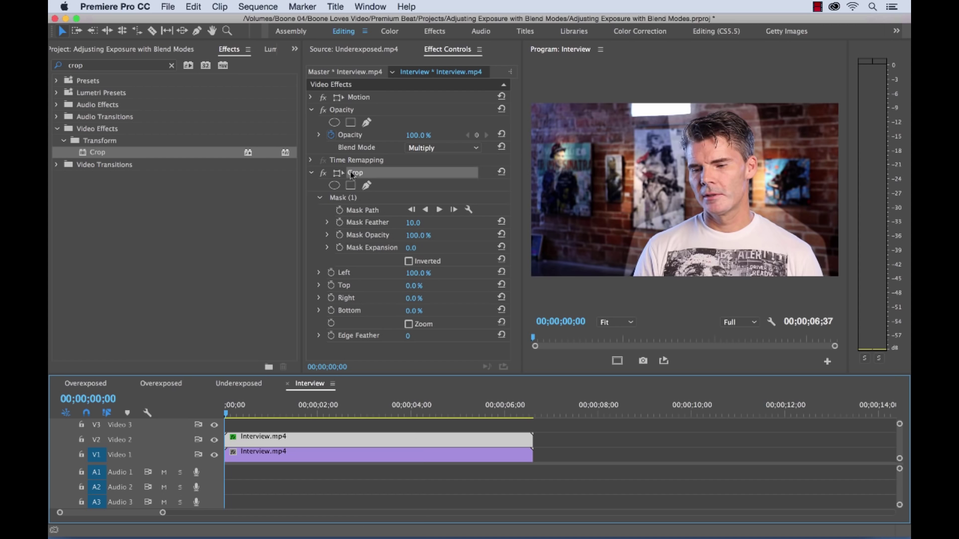
pyautogui.click(350, 198)
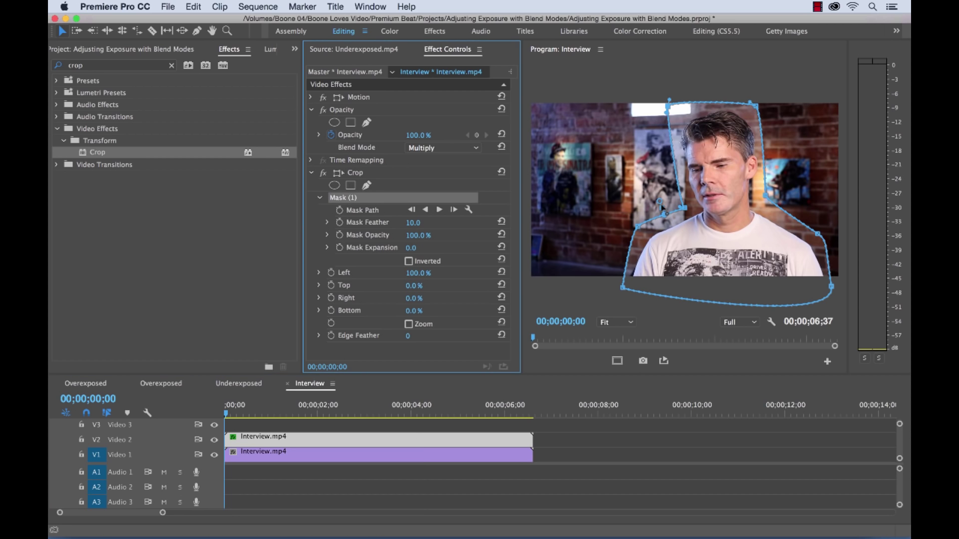
pyautogui.click(661, 200)
pyautogui.moveTo(661, 201); pyautogui.dragTo(653, 181)
pyautogui.click(571, 438)
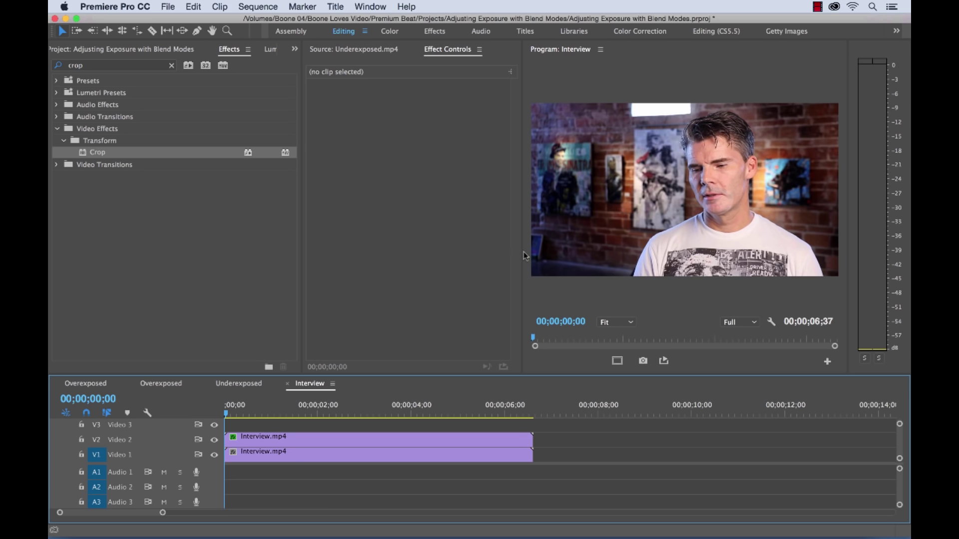
pyautogui.moveTo(525, 256); pyautogui.dragTo(477, 255)
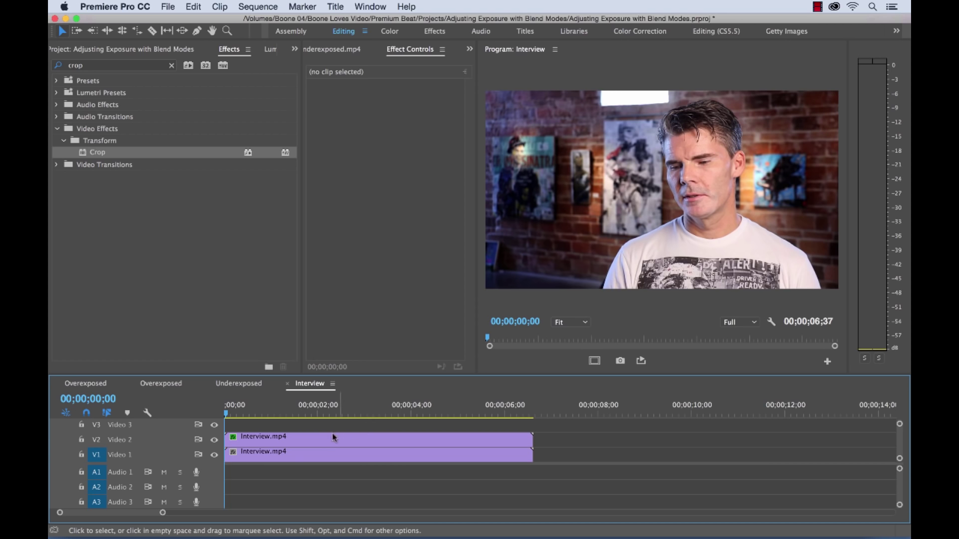
# Step: Collapse the Crop settings and enter 75% opacity for the top Interview clip
pyautogui.click(324, 443)
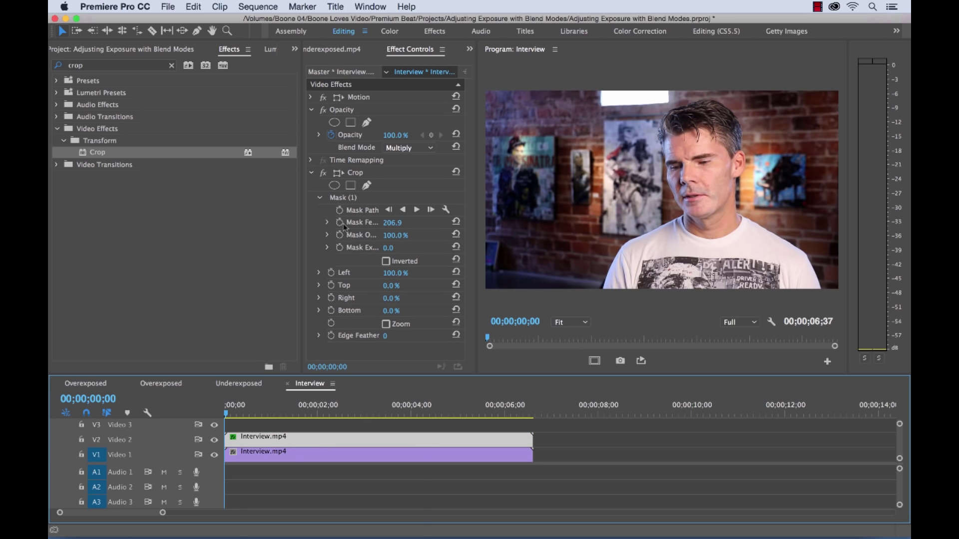
pyautogui.click(311, 173)
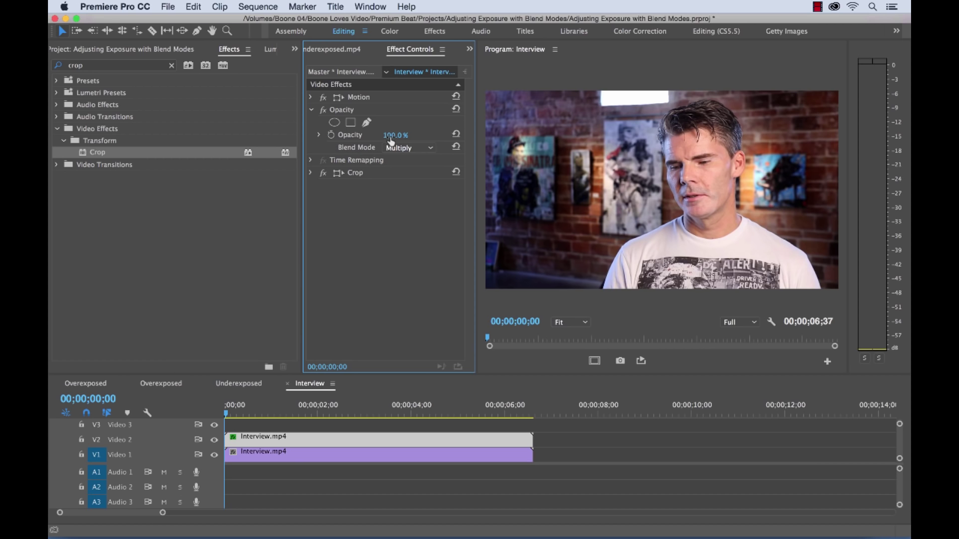
pyautogui.moveTo(395, 135)
pyautogui.mouseDown()
pyautogui.moveTo(371, 135)
pyautogui.moveTo(391, 141)
pyautogui.mouseUp()
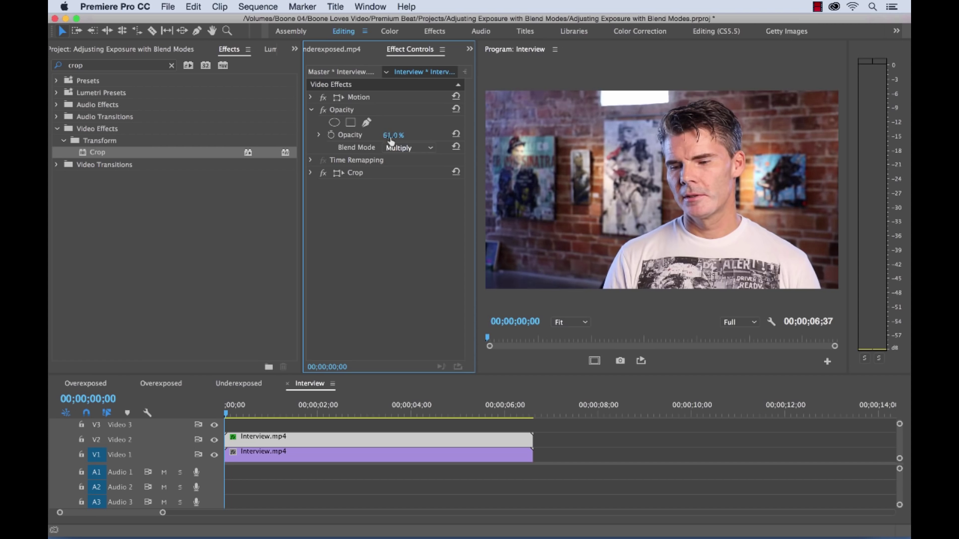
pyautogui.click(391, 138)
pyautogui.write('75')
pyautogui.press('Return')
# Step: Deselect the Interview.mp4 clip and zoom the timeline to show the whole Interview sequence
pyautogui.click(453, 426)
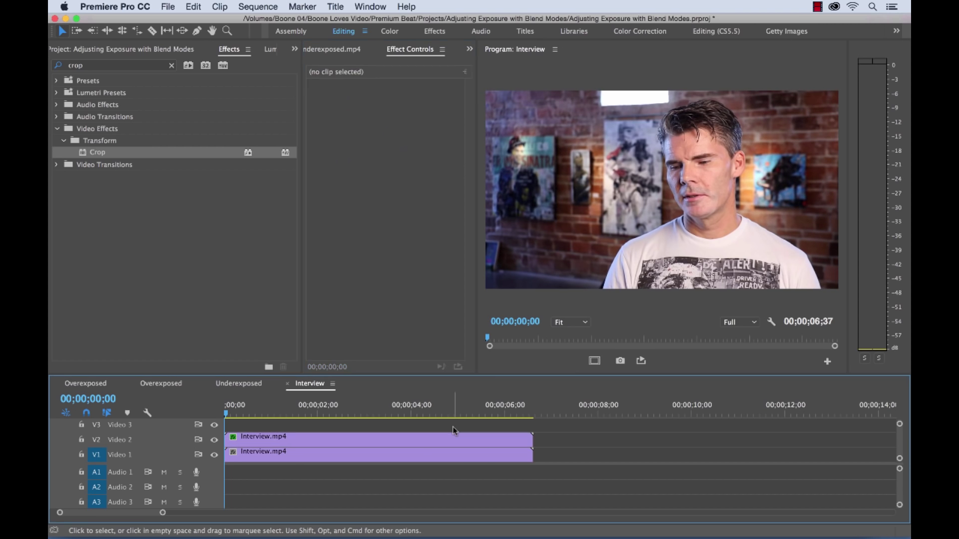
pyautogui.press('\\')
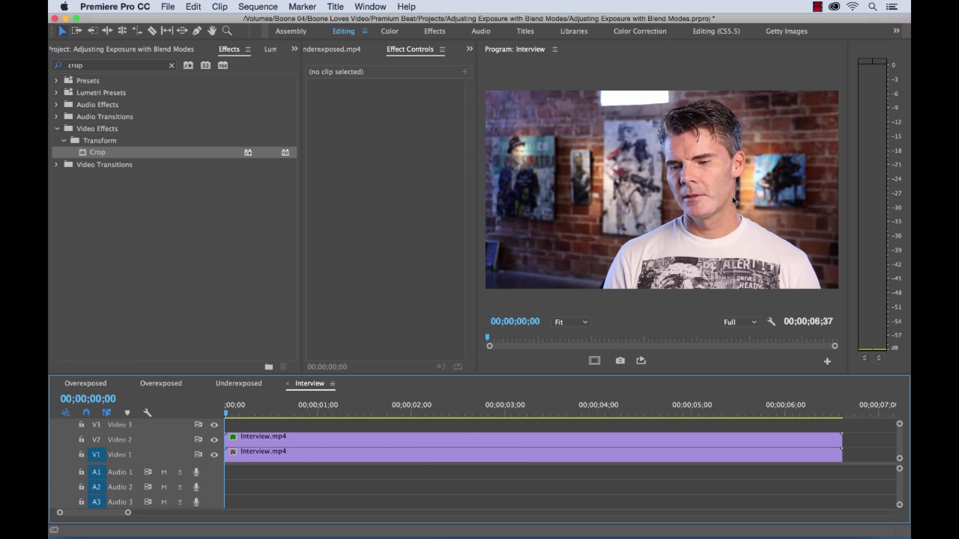